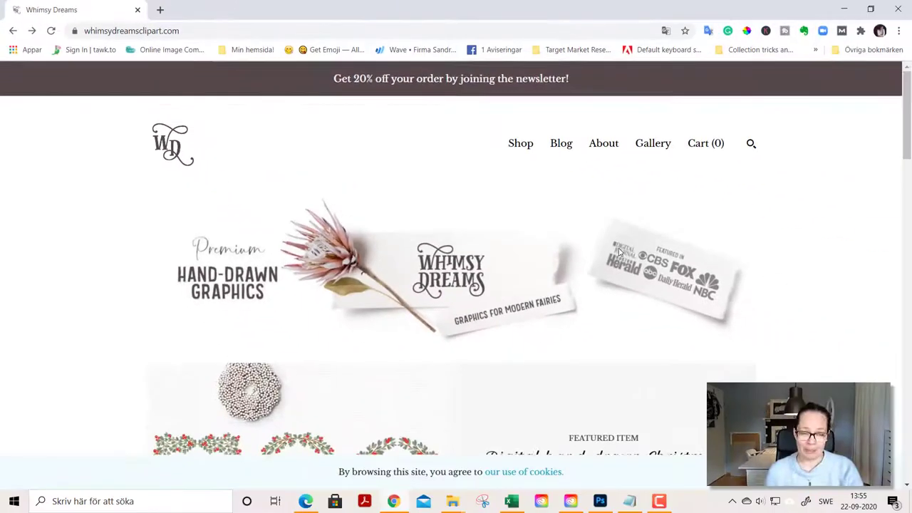
pyautogui.scroll(-2, 619, 252)
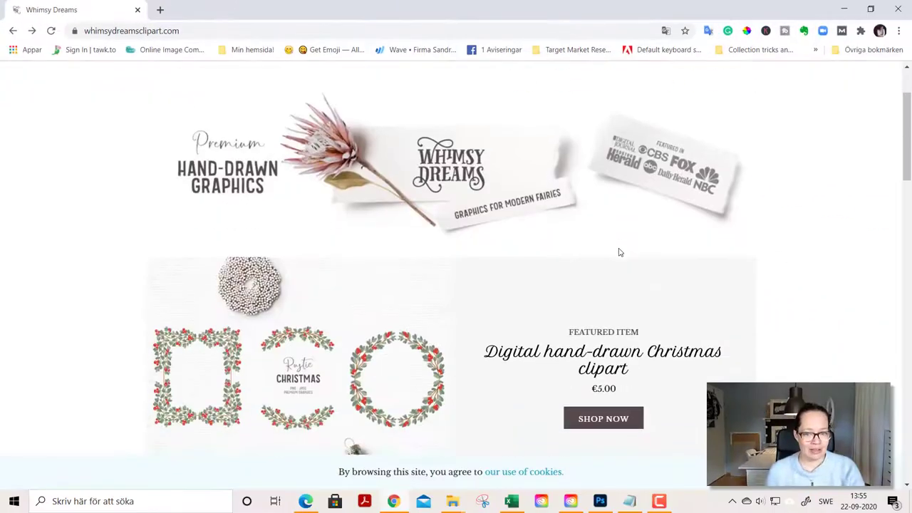
pyautogui.scroll(-2, 619, 252)
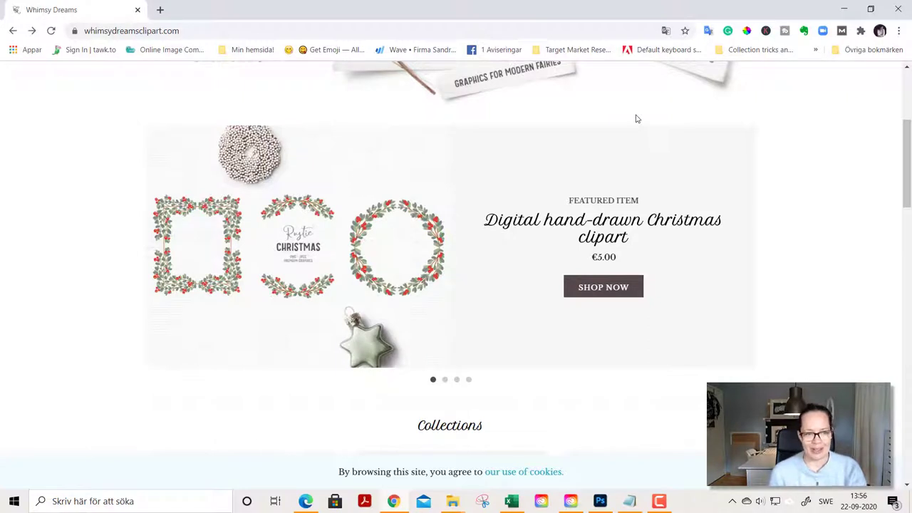
# Step: Scroll down through the Whimsy Dreams Collections listings
pyautogui.scroll(-4, 636, 119)
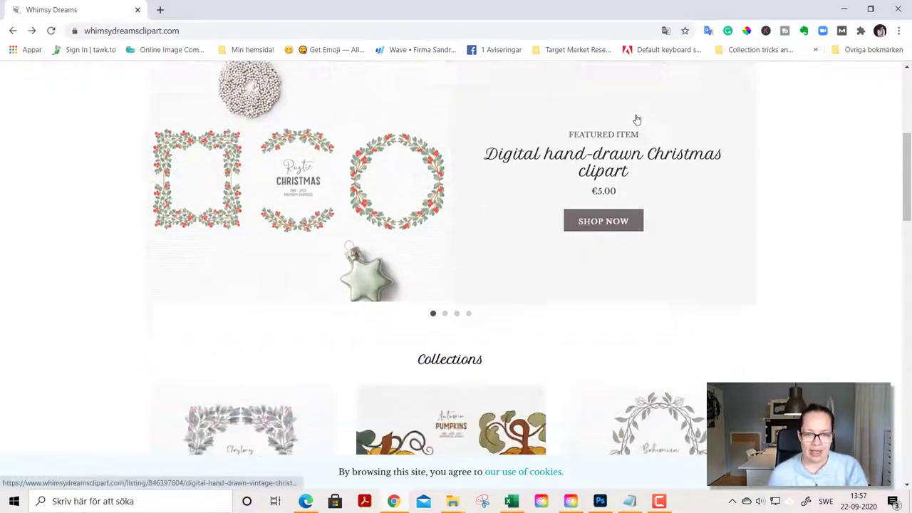
pyautogui.scroll(-1, 637, 119)
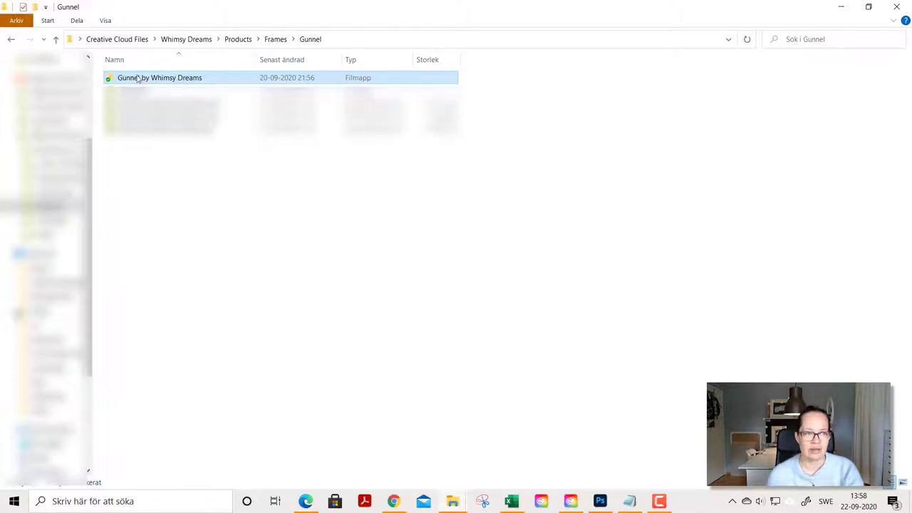
# Step: Open the Gunnel by Whimsy Dreams folder, then its JPEG subfolder holding 1.jpg–5.jpg
pyautogui.doubleClick(141, 82)
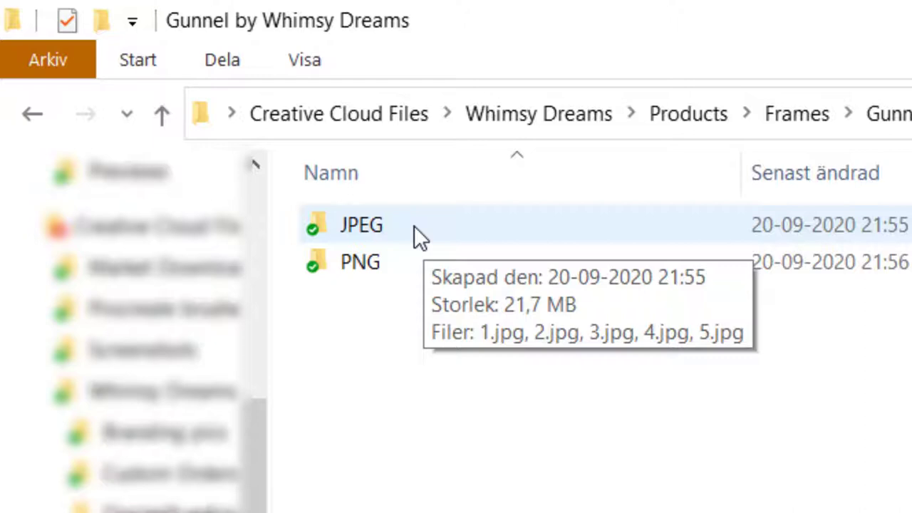
pyautogui.moveTo(401, 260)
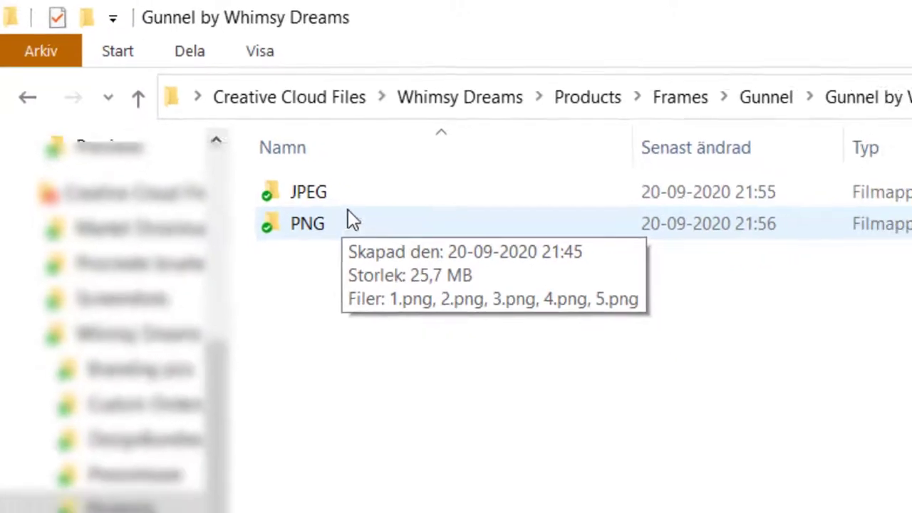
pyautogui.doubleClick(361, 224)
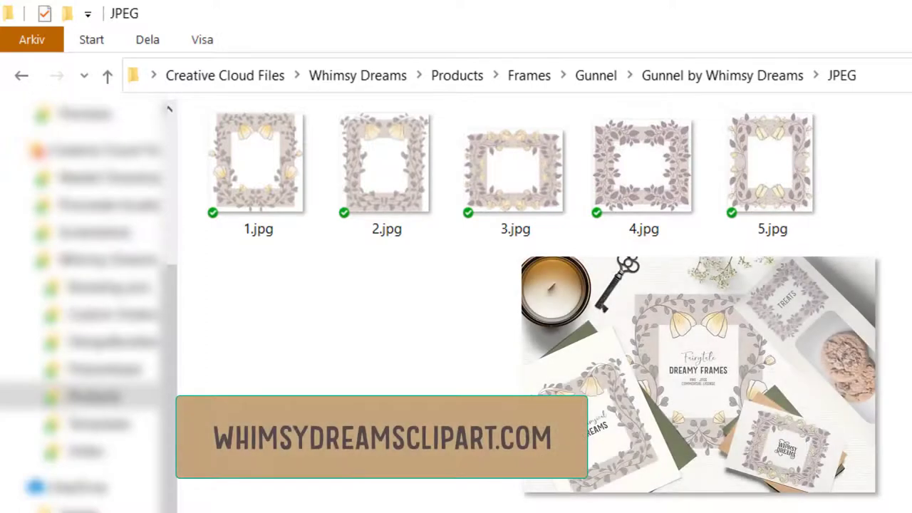
# Step: Go back up to Gunnel by Whimsy Dreams and look through the PNG frames folder
pyautogui.click(733, 80)
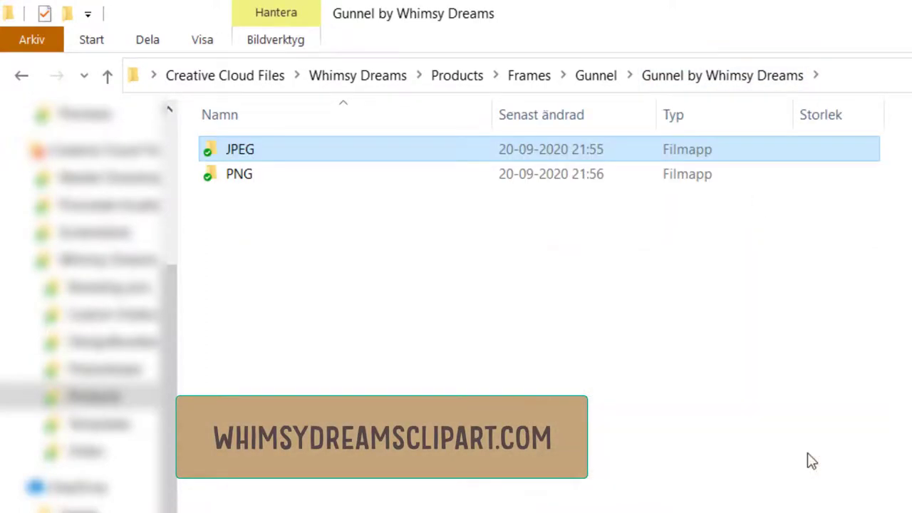
pyautogui.doubleClick(356, 176)
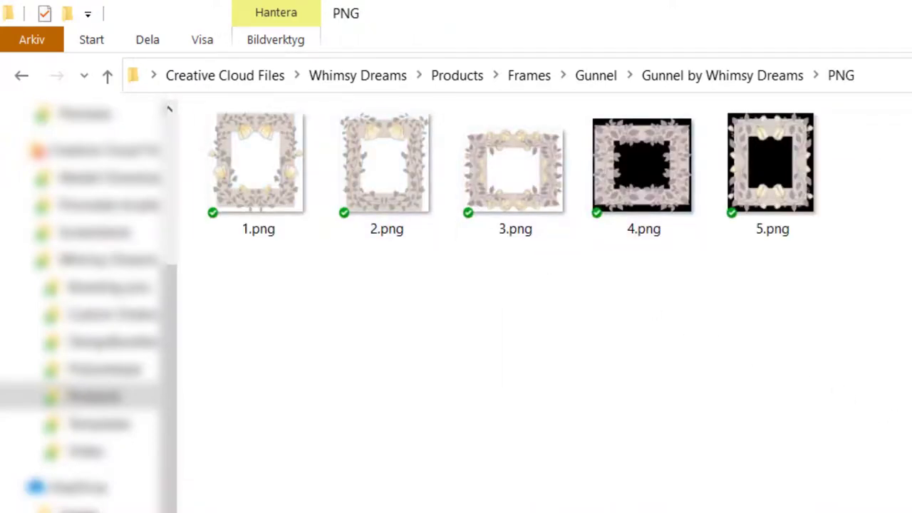
pyautogui.moveTo(640, 162)
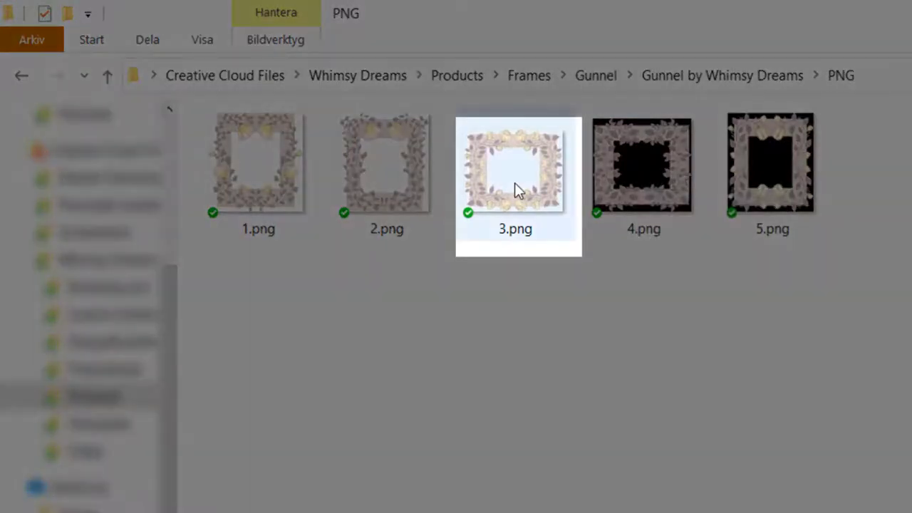
pyautogui.moveTo(514, 182)
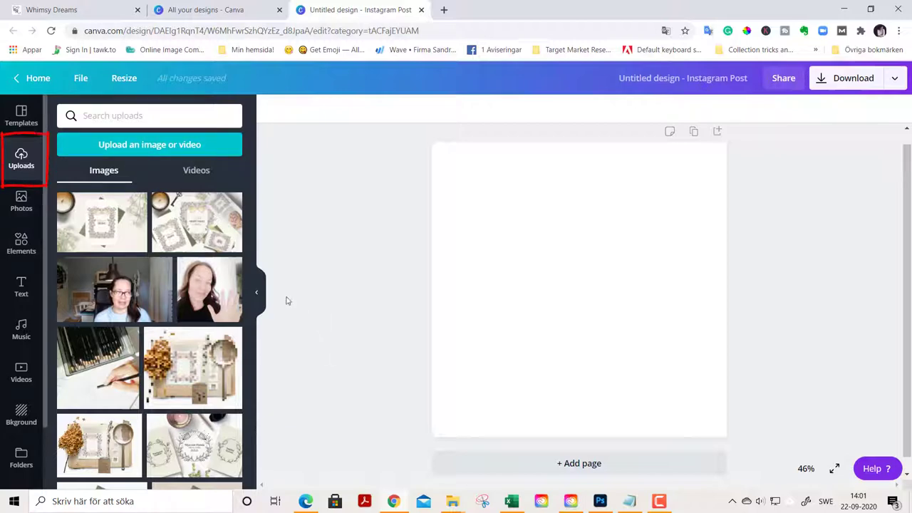
# Step: Upload 1.png from the Gunnel PNG frames folder into Canva from the device
pyautogui.click(111, 146)
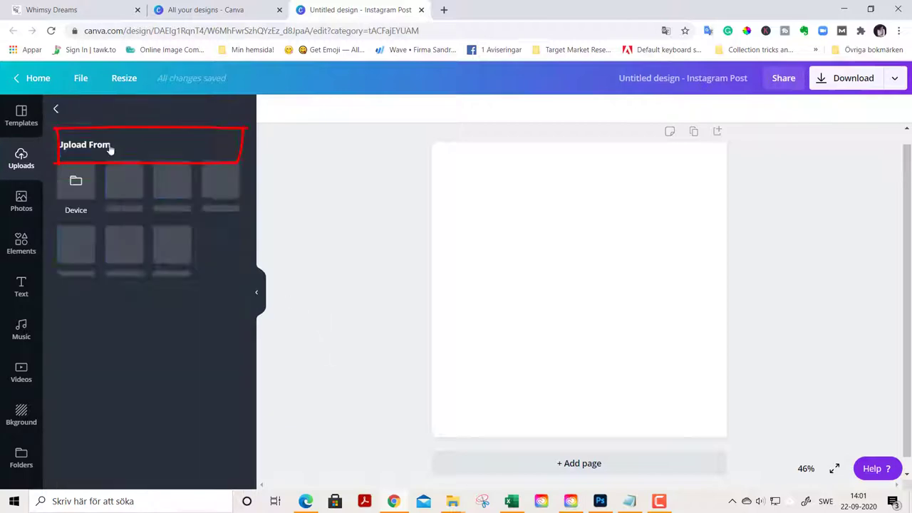
pyautogui.click(77, 183)
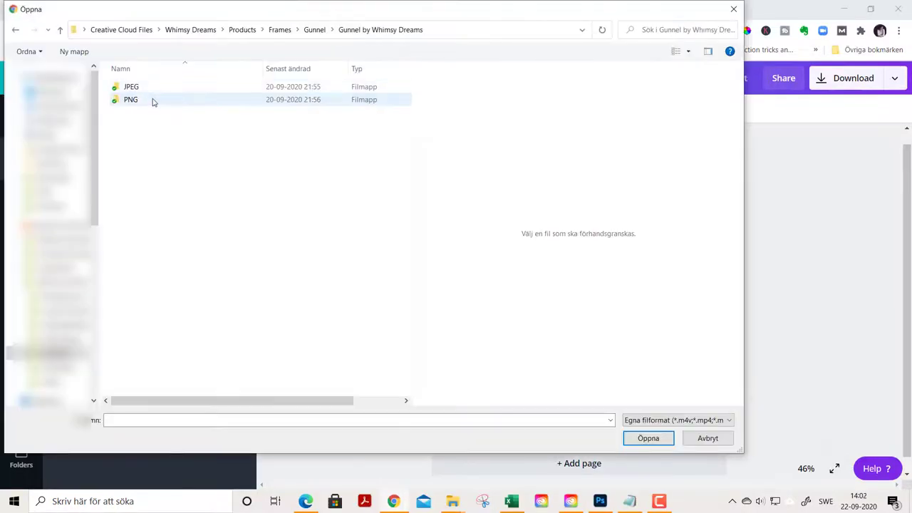
pyautogui.doubleClick(153, 100)
pyautogui.doubleClick(142, 104)
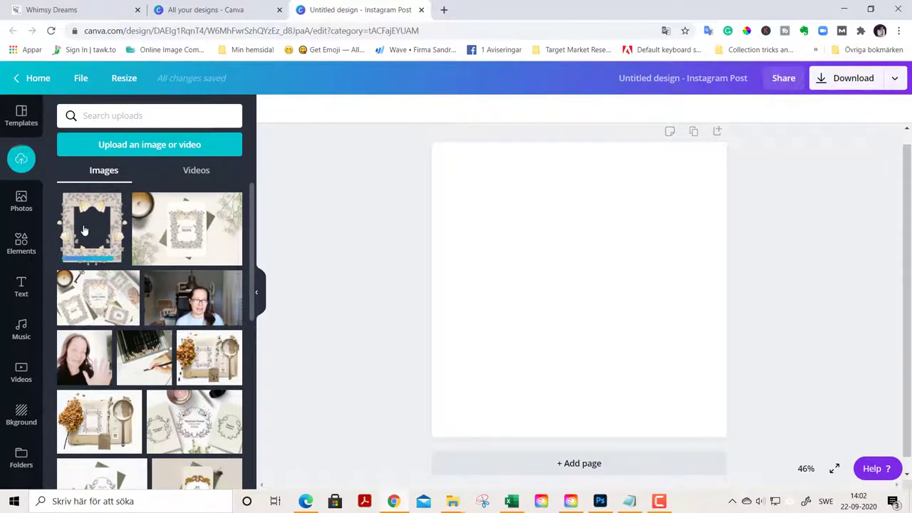
# Step: Upload 1.jpg from the Gunnel by Whimsy Dreams JPEG folder, then select the blank page
pyautogui.click(127, 146)
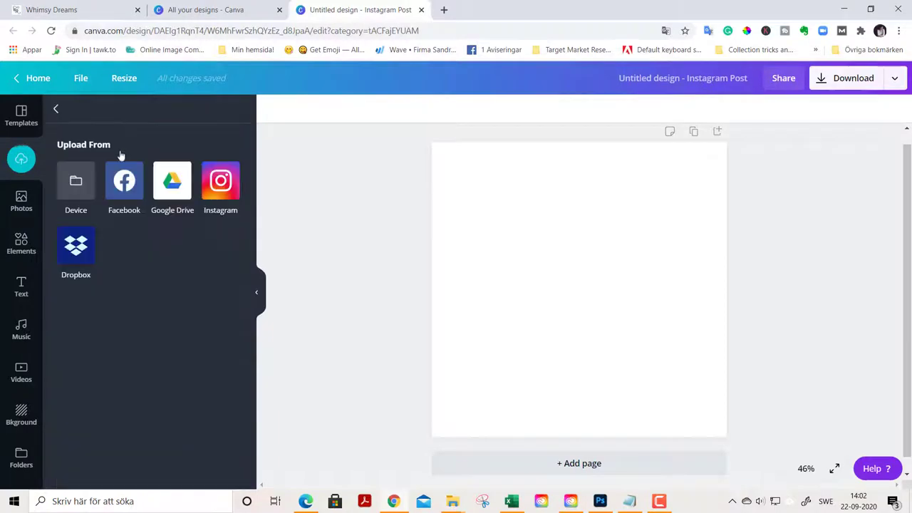
pyautogui.click(79, 192)
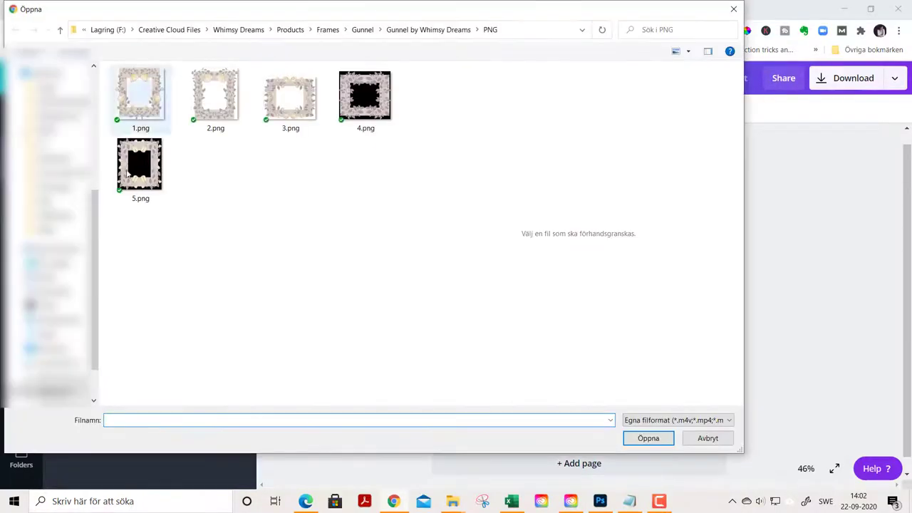
pyautogui.click(426, 29)
pyautogui.doubleClick(178, 85)
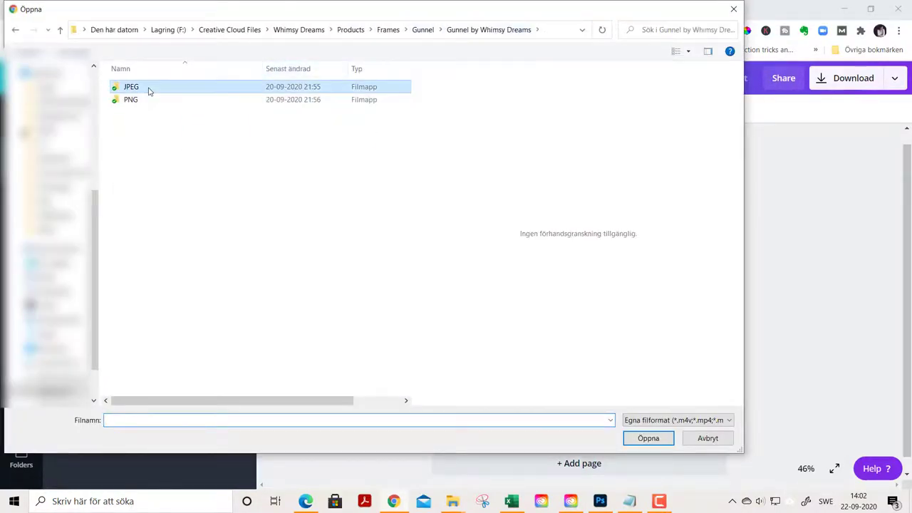
pyautogui.doubleClick(142, 87)
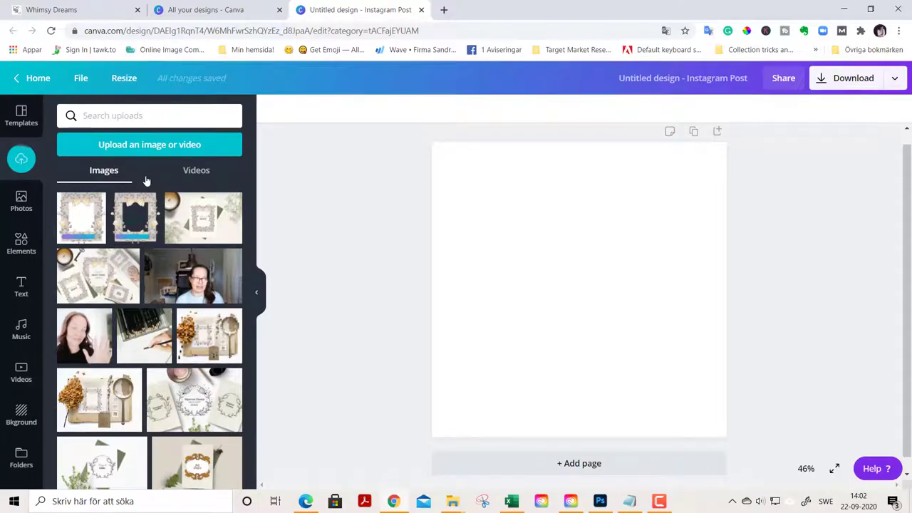
pyautogui.click(527, 202)
# Step: Set the page background to the cream palette colour
pyautogui.click(273, 108)
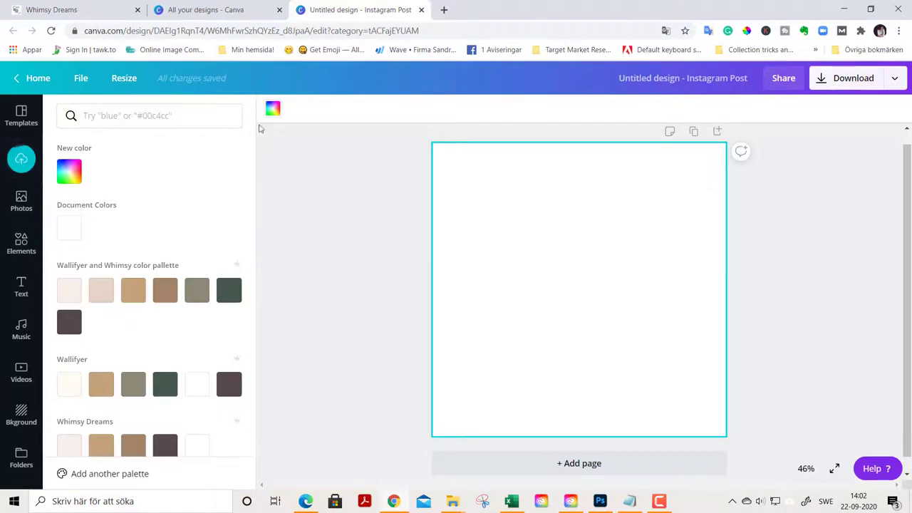
pyautogui.click(69, 290)
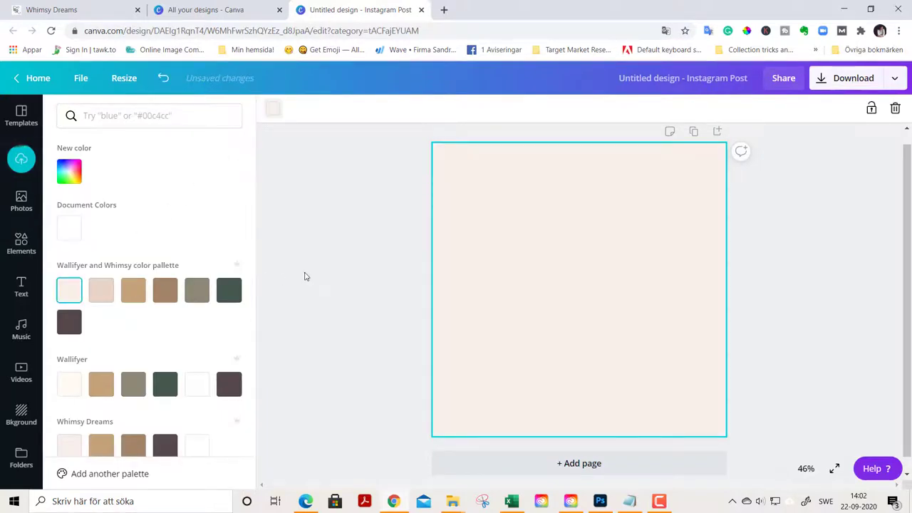
pyautogui.click(305, 276)
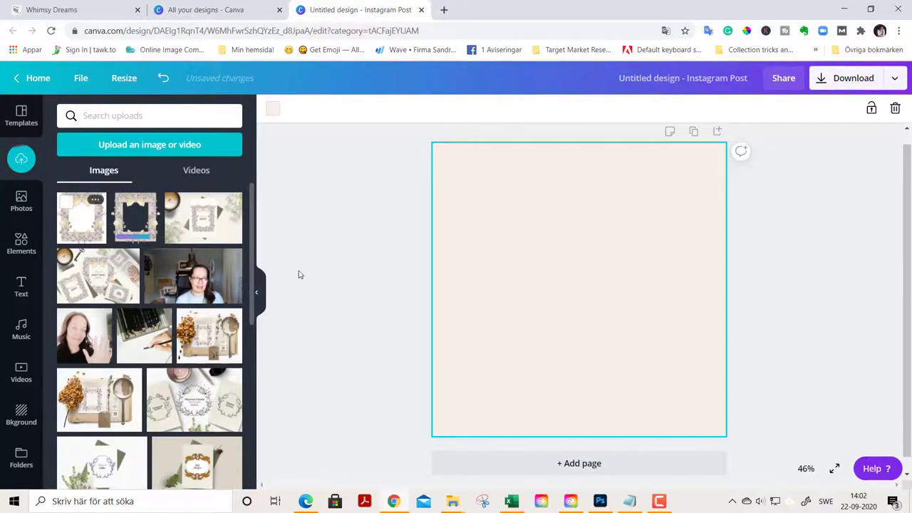
# Step: Place the light floral Gunnel frame on the page, enlarged to nearly fill it
pyautogui.hotkey('ctrl', 'v')
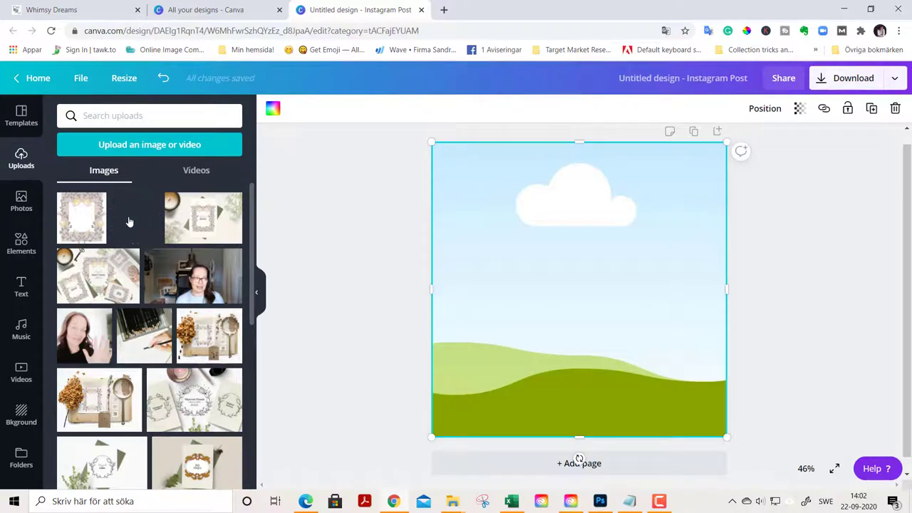
pyautogui.moveTo(134, 222); pyautogui.dragTo(461, 277)
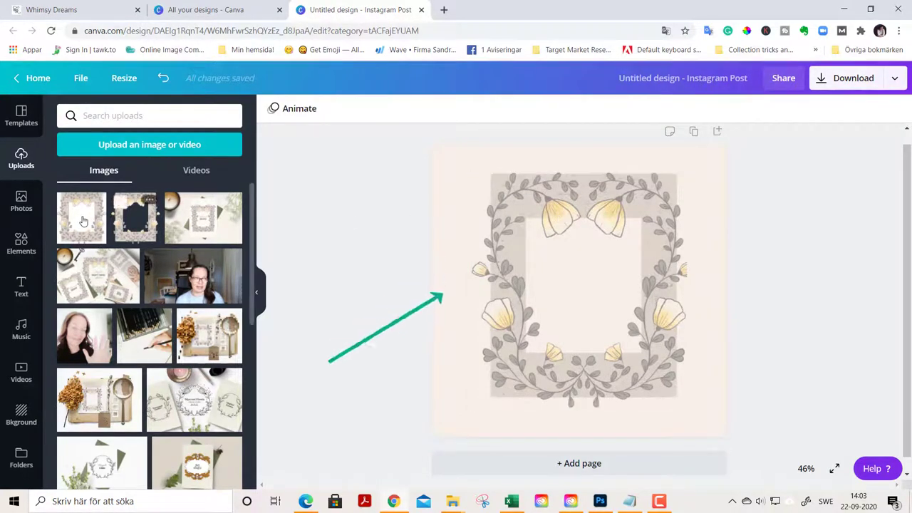
pyautogui.moveTo(81, 218)
pyautogui.mouseDown()
pyautogui.moveTo(96, 232)
pyautogui.moveTo(267, 287)
pyautogui.moveTo(444, 295)
pyautogui.moveTo(490, 286)
pyautogui.mouseUp()
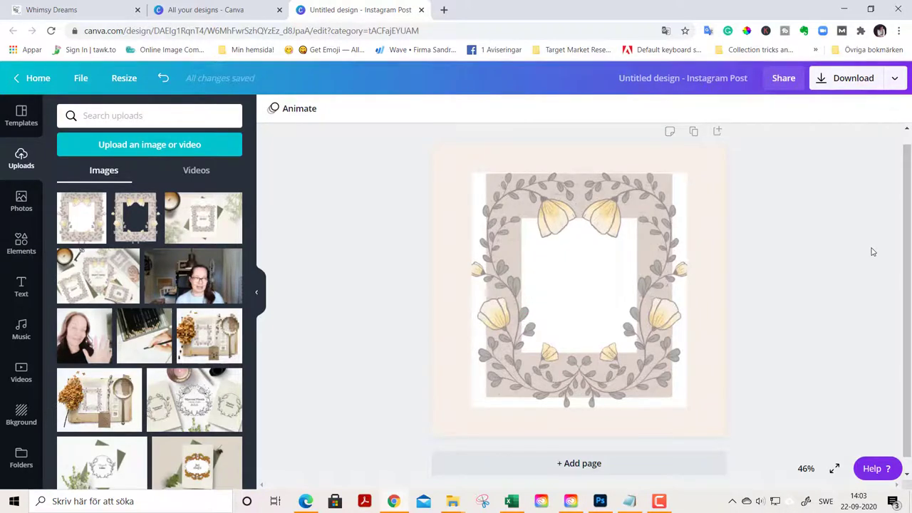
pyautogui.hotkey('ctrl', 'z')
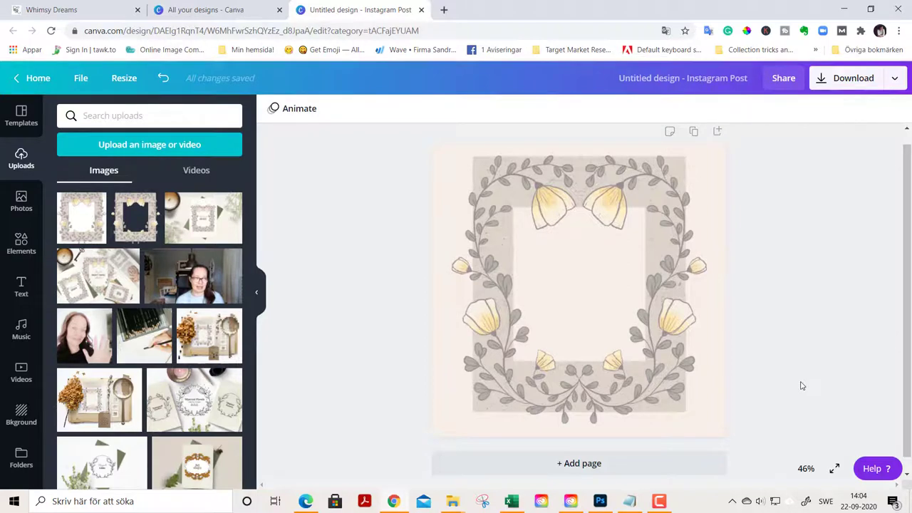
# Step: Add the 'love and joy' text combination, shrunk and centred inside the frame
pyautogui.click(31, 291)
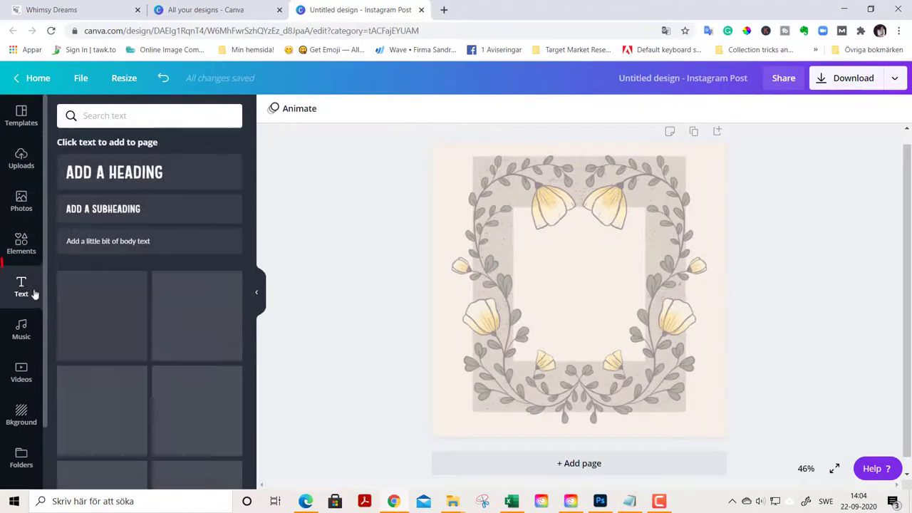
pyautogui.scroll(-3, 117, 326)
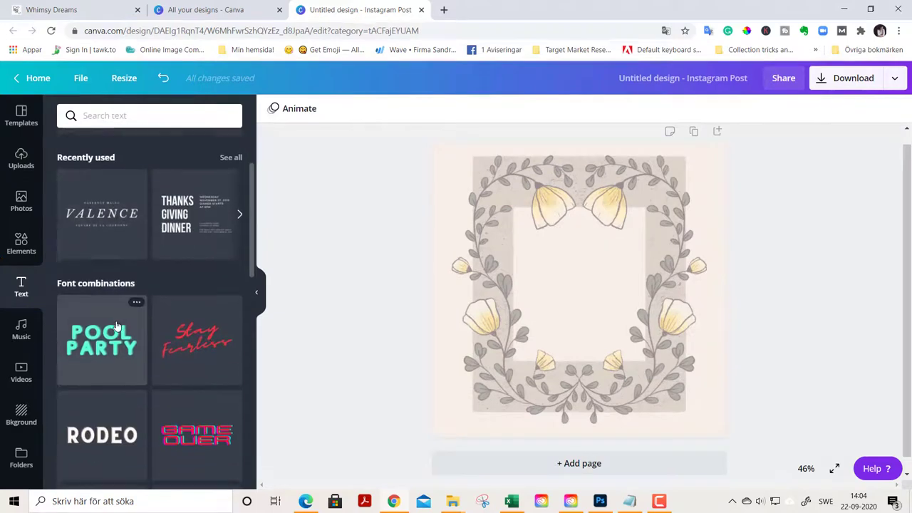
pyautogui.scroll(-3, 118, 326)
pyautogui.moveTo(196, 232); pyautogui.dragTo(525, 265)
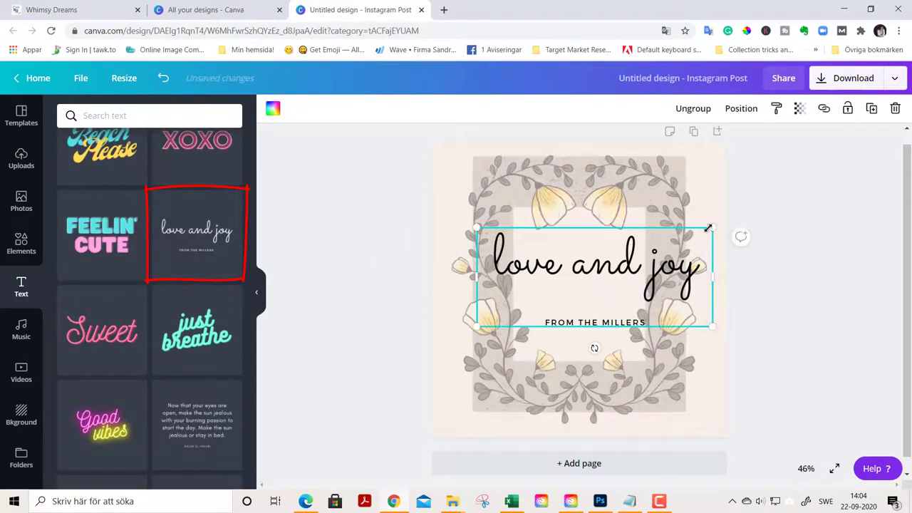
pyautogui.moveTo(709, 227); pyautogui.dragTo(593, 280)
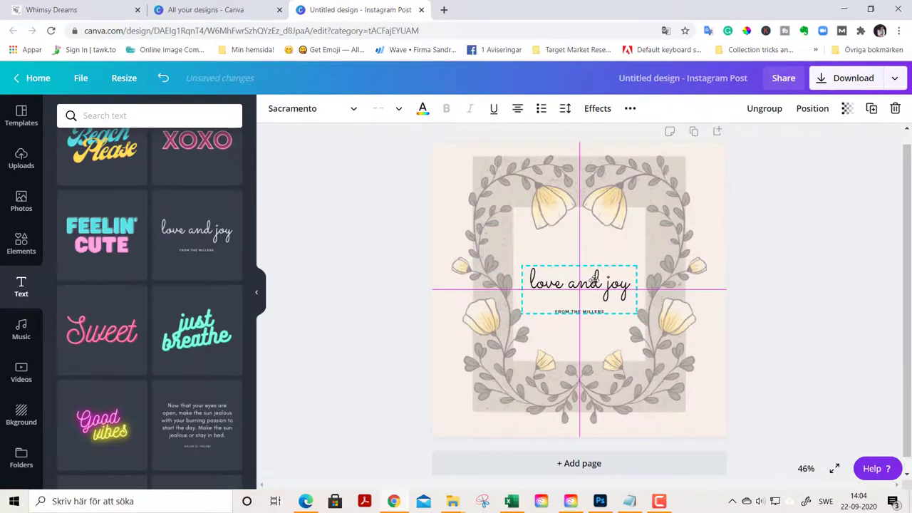
# Step: Make the 'love and joy' text the dark swatch colour
pyautogui.click(579, 283)
pyautogui.click(422, 109)
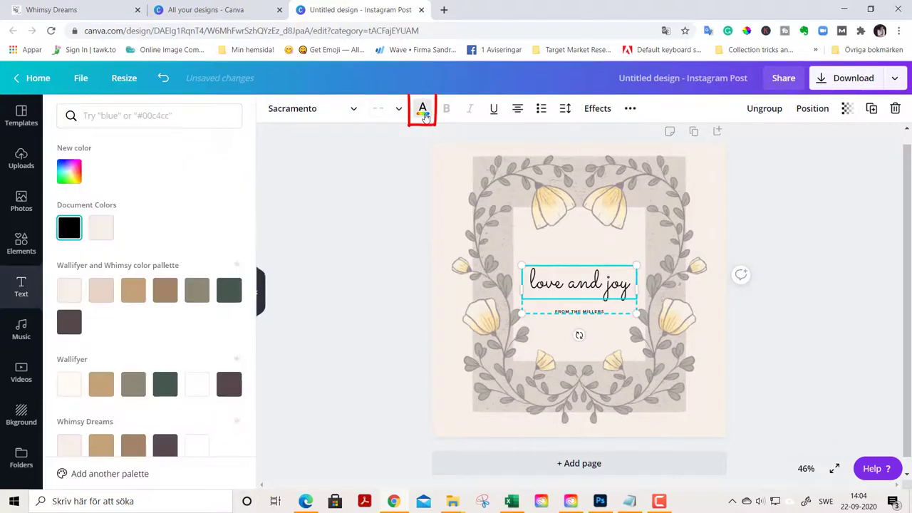
pyautogui.click(69, 322)
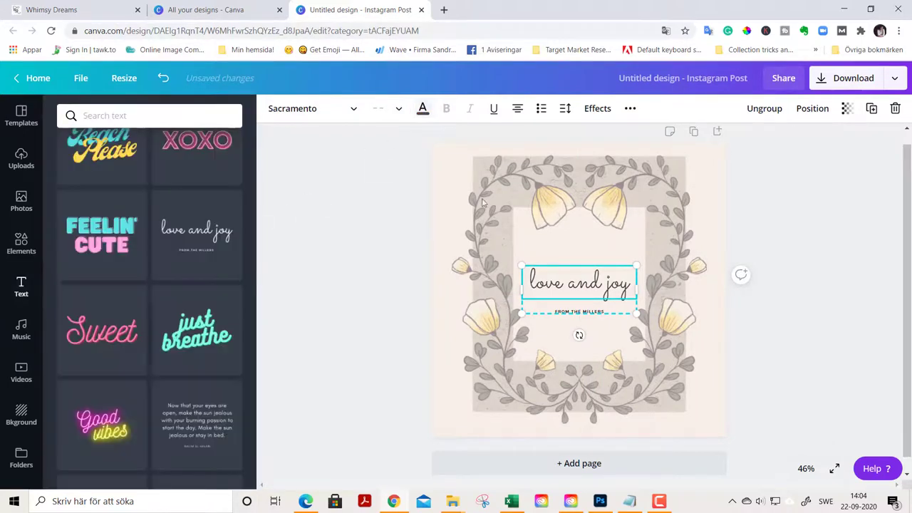
pyautogui.click(784, 204)
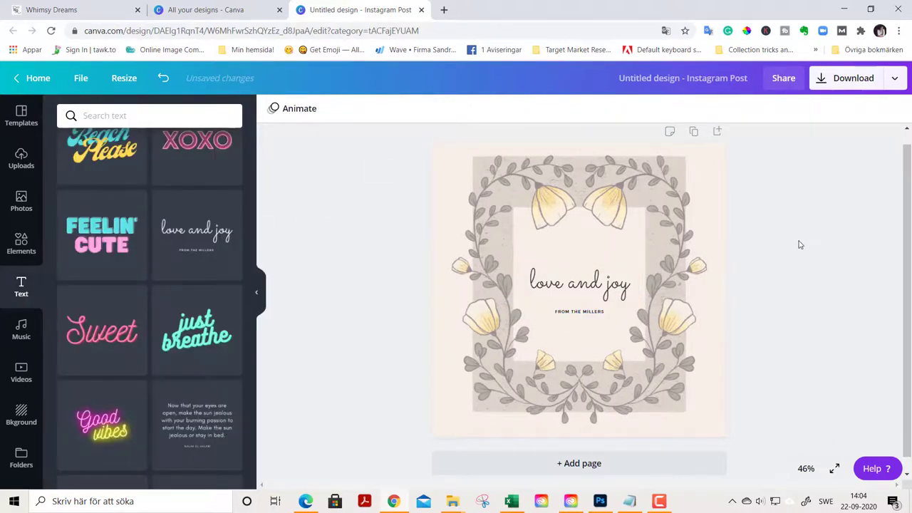